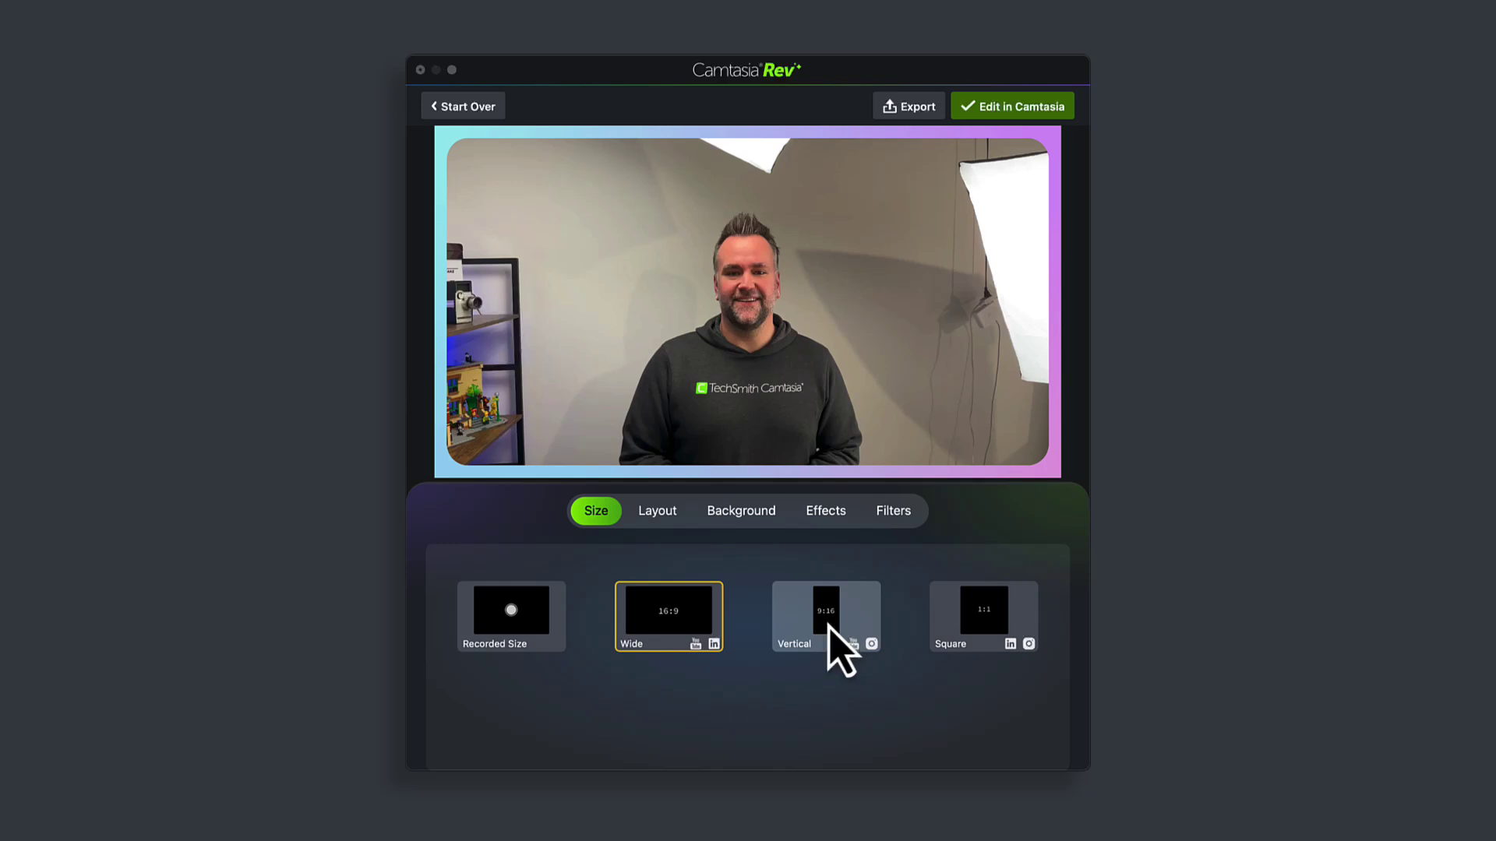
Step: Make the recording vertical 9:16 with the full-frame layout and no rounded border
click(828, 628)
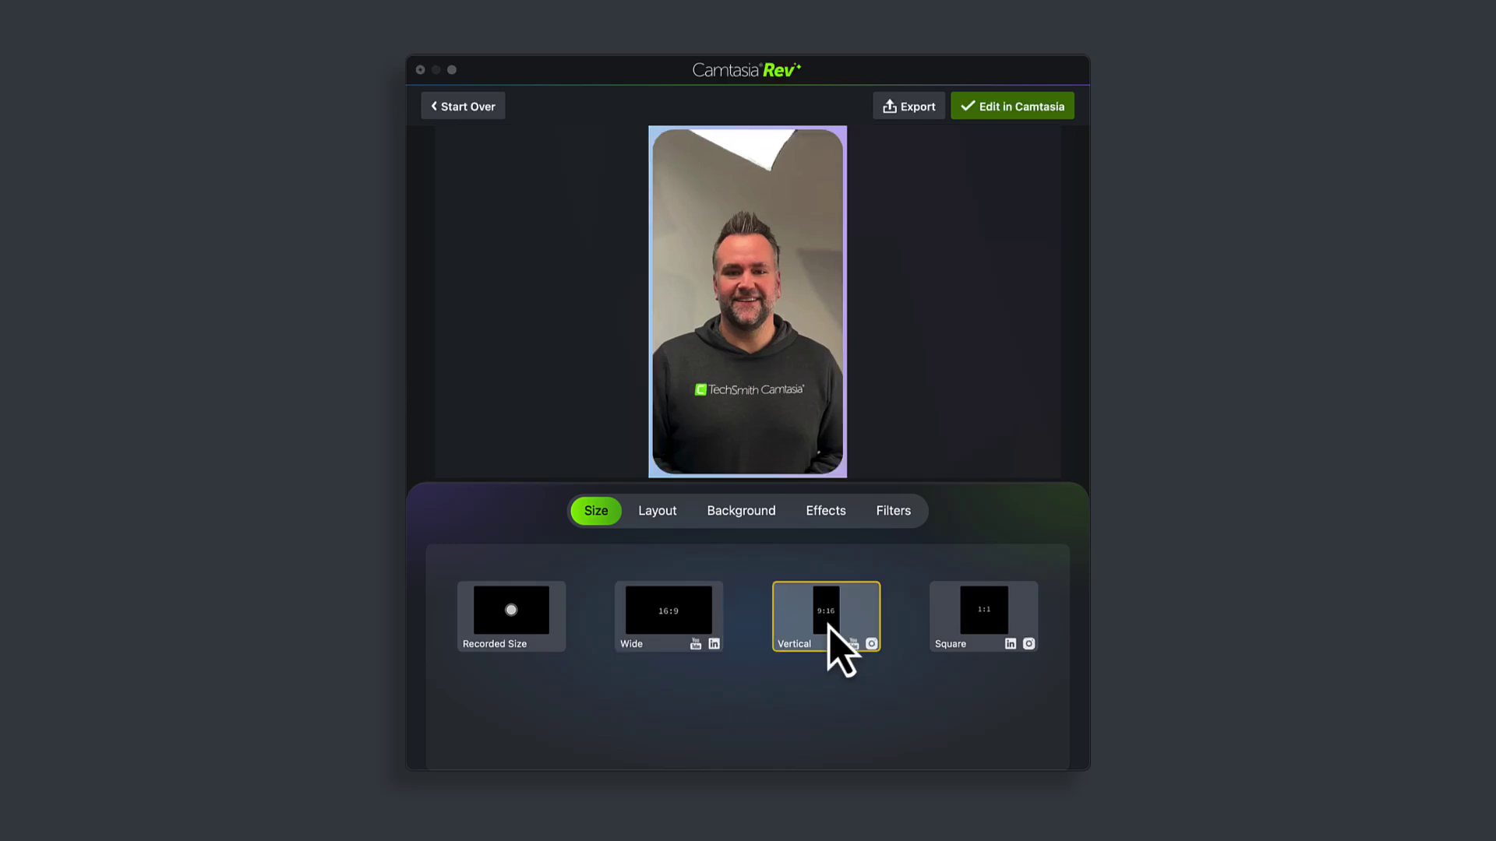
click(659, 515)
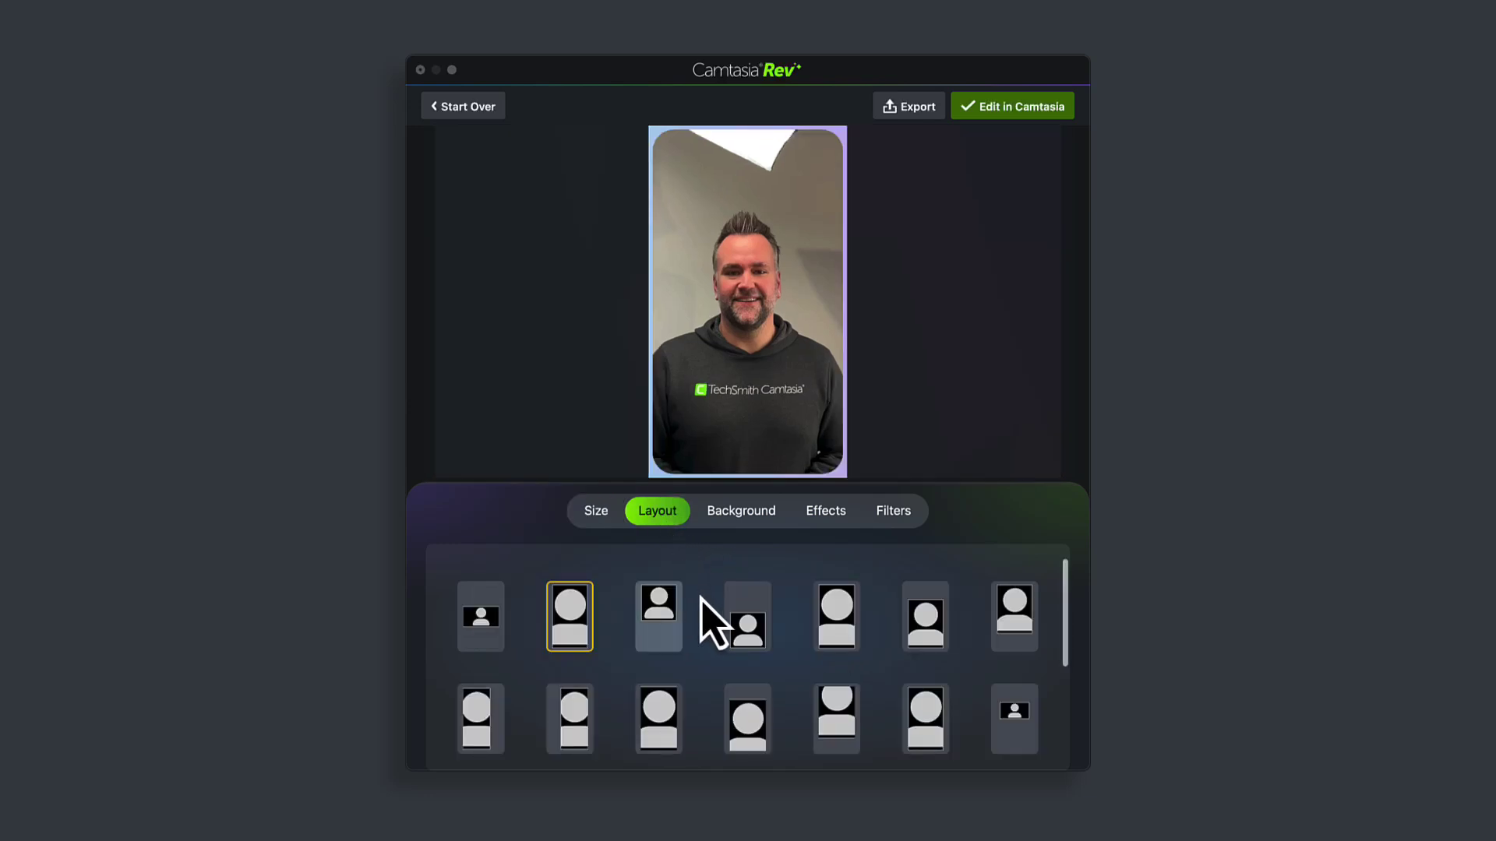
scroll(709, 612, down, 5)
click(491, 723)
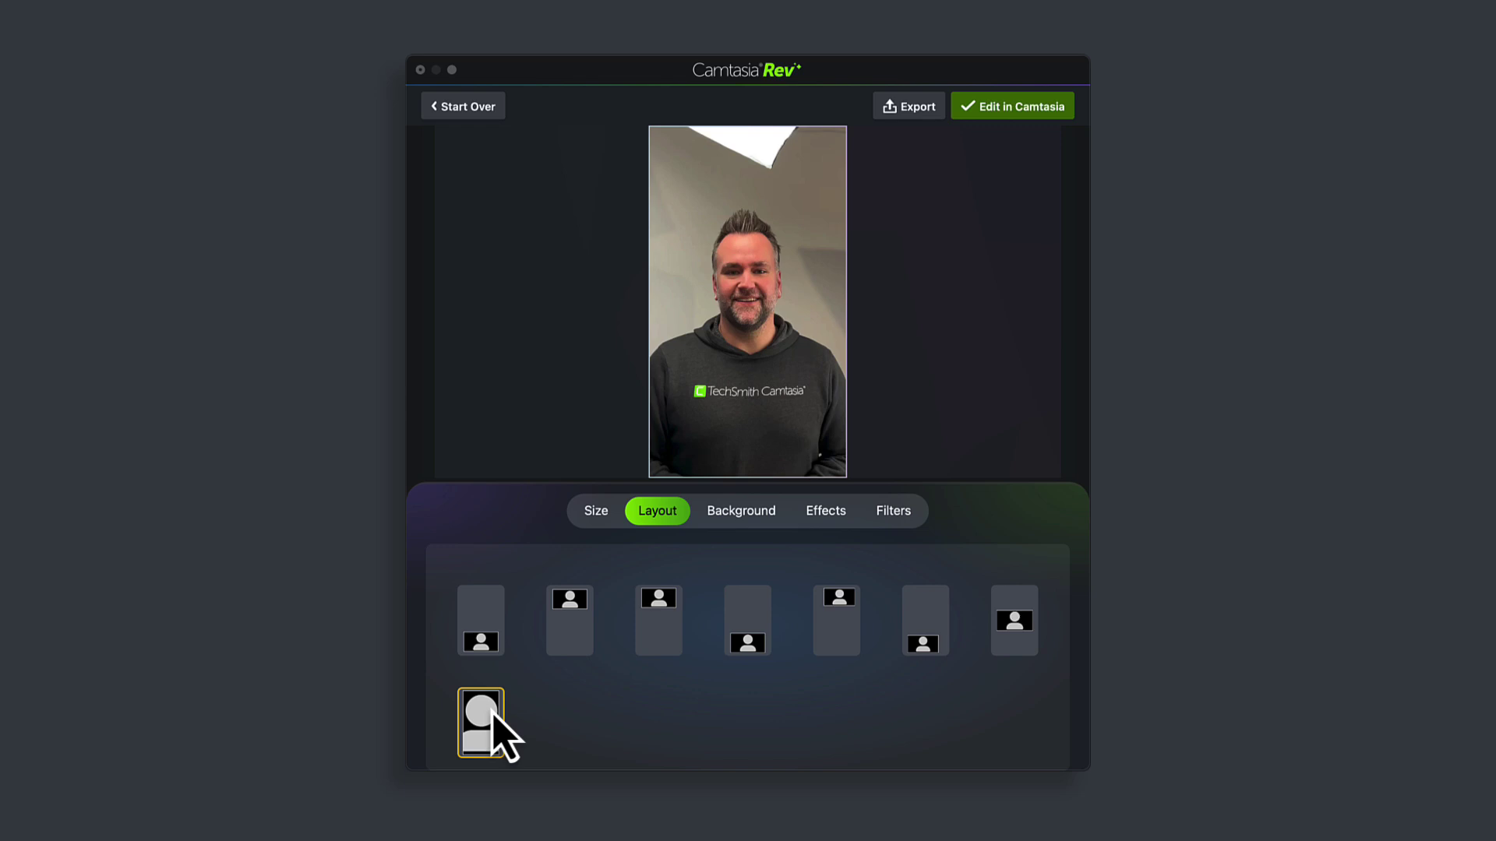
Step: Look through the background choices, then send the recording into the full Camtasia editor
click(744, 516)
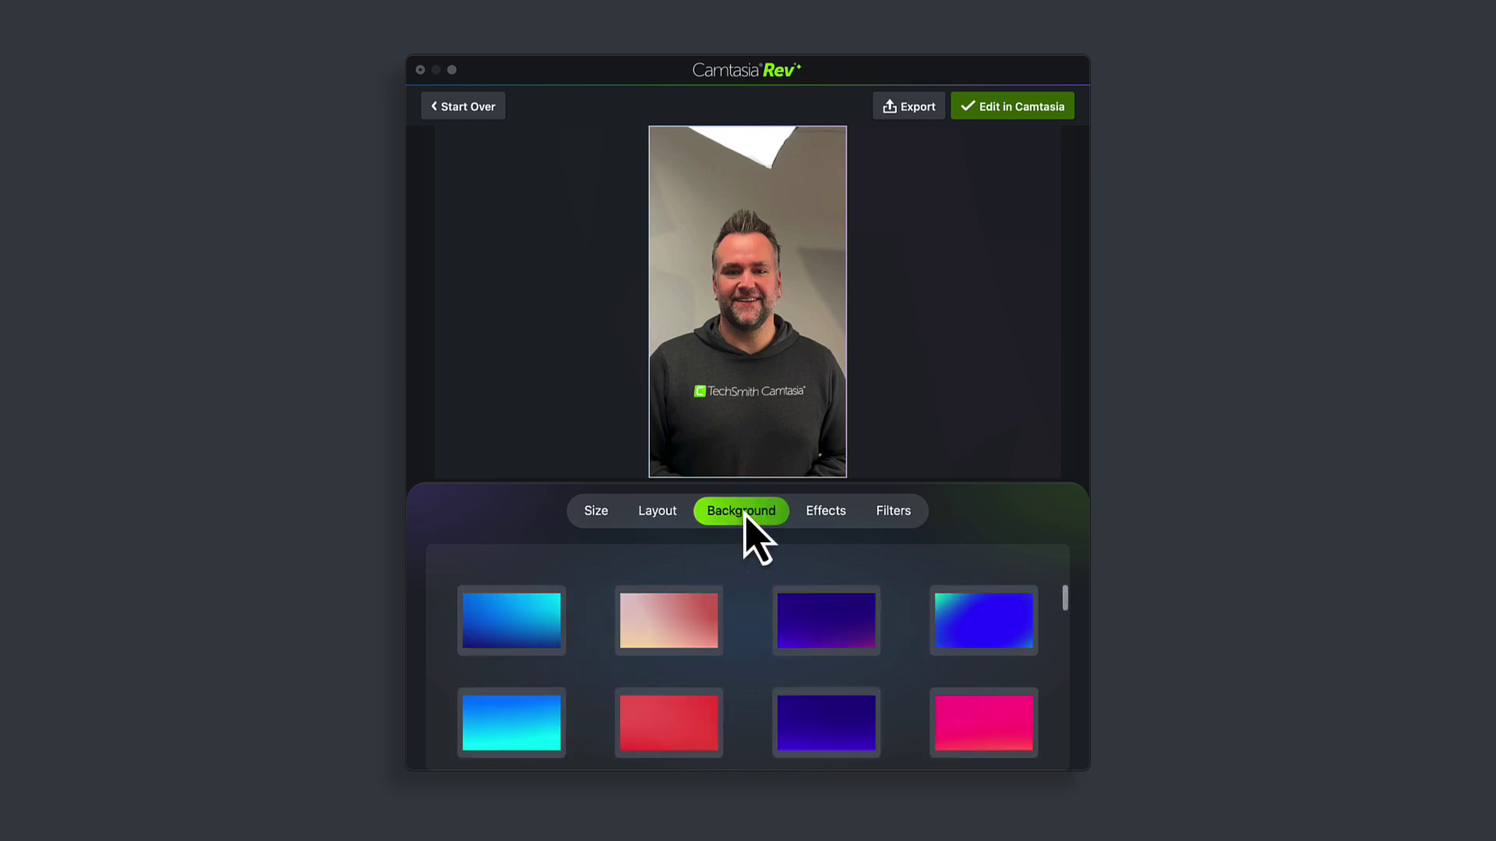
scroll(691, 594, up, 4)
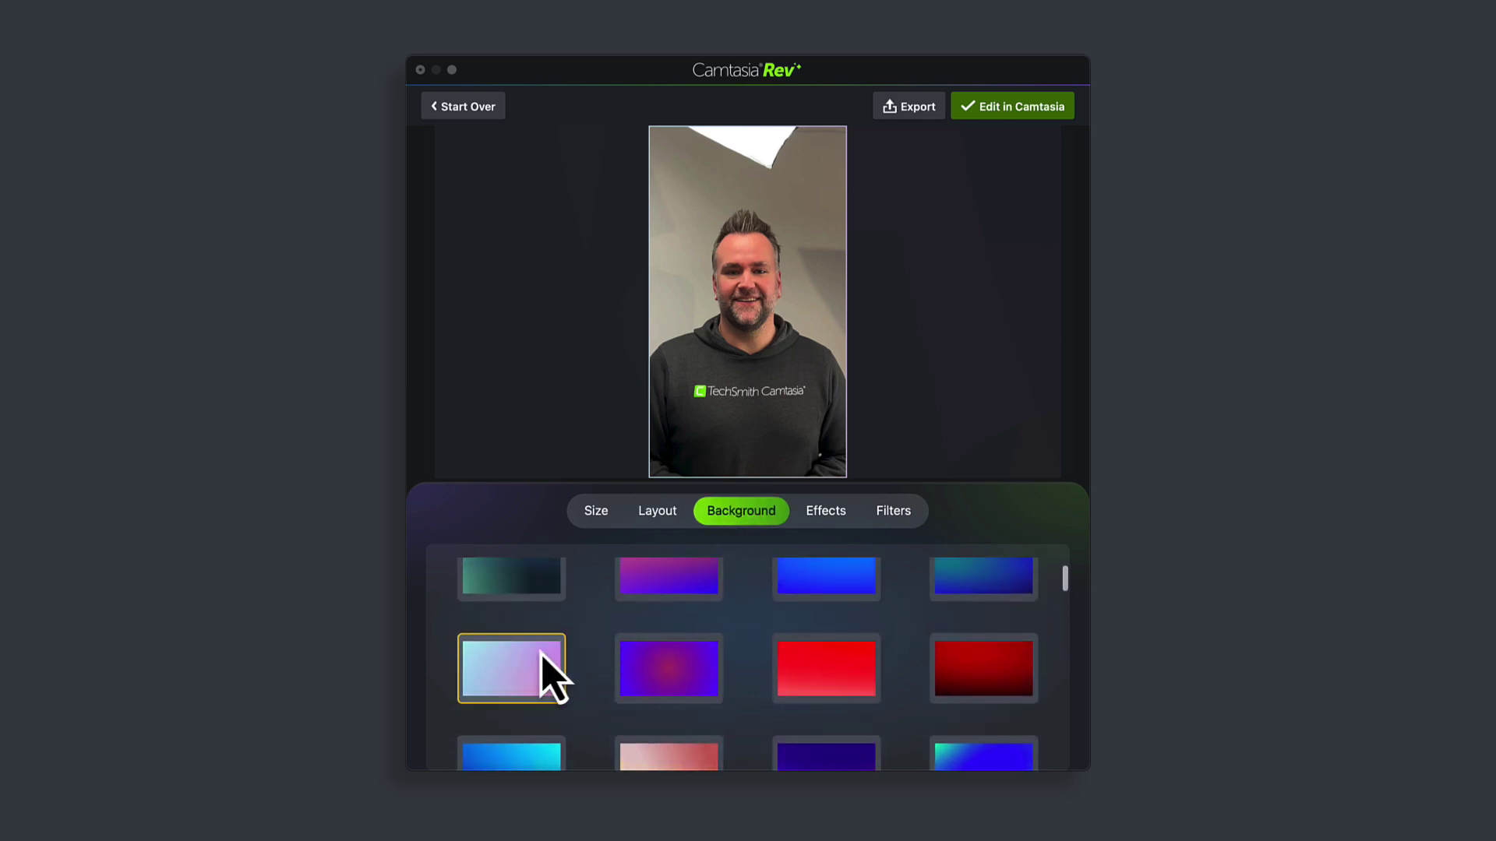
click(1013, 112)
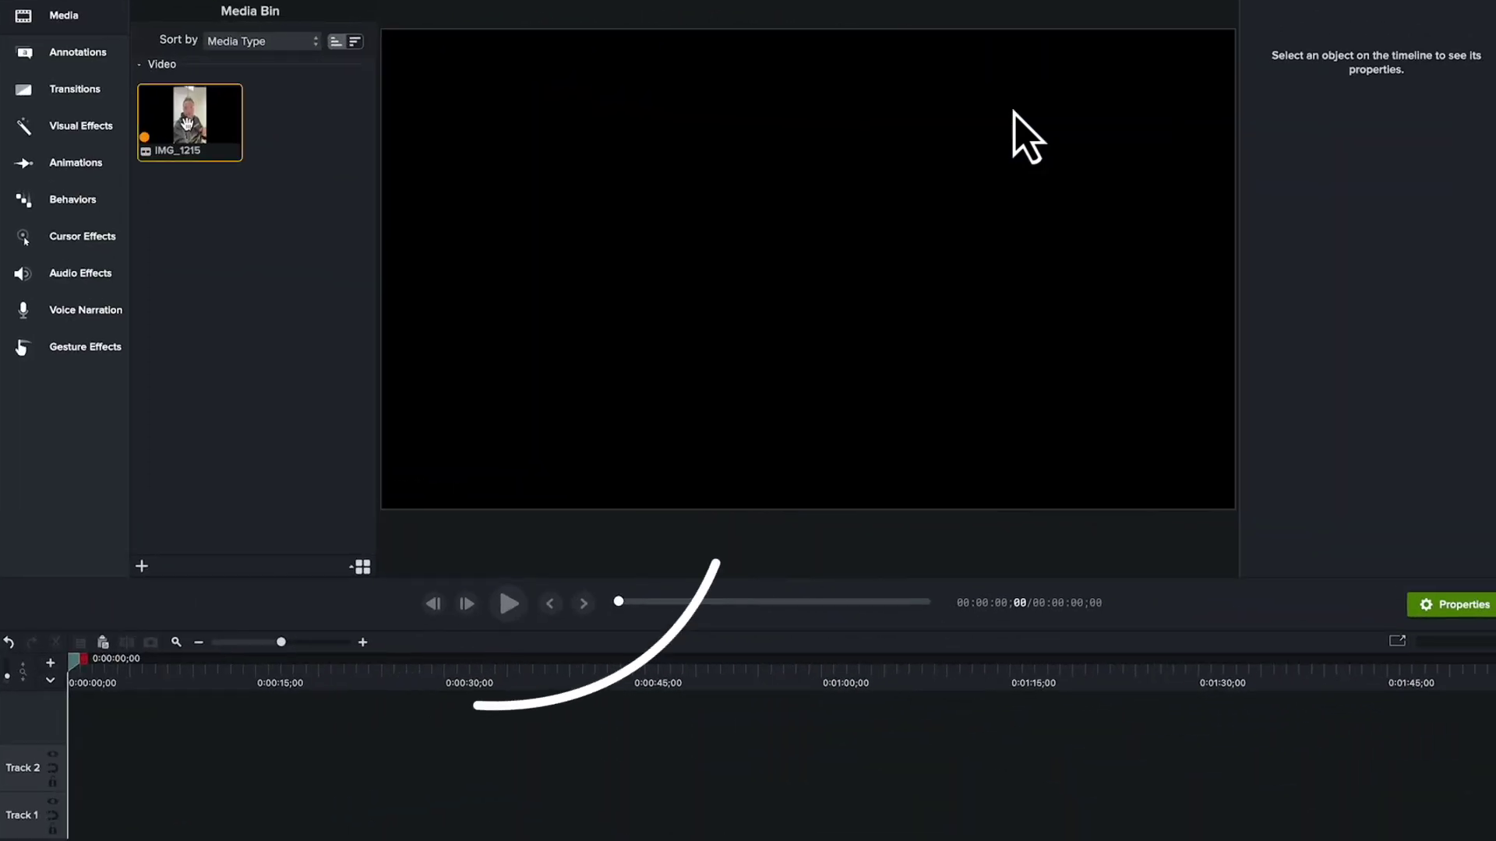
Step: Drag the vertical recording from the Media Bin onto Track 1
drag(189, 117, 66, 827)
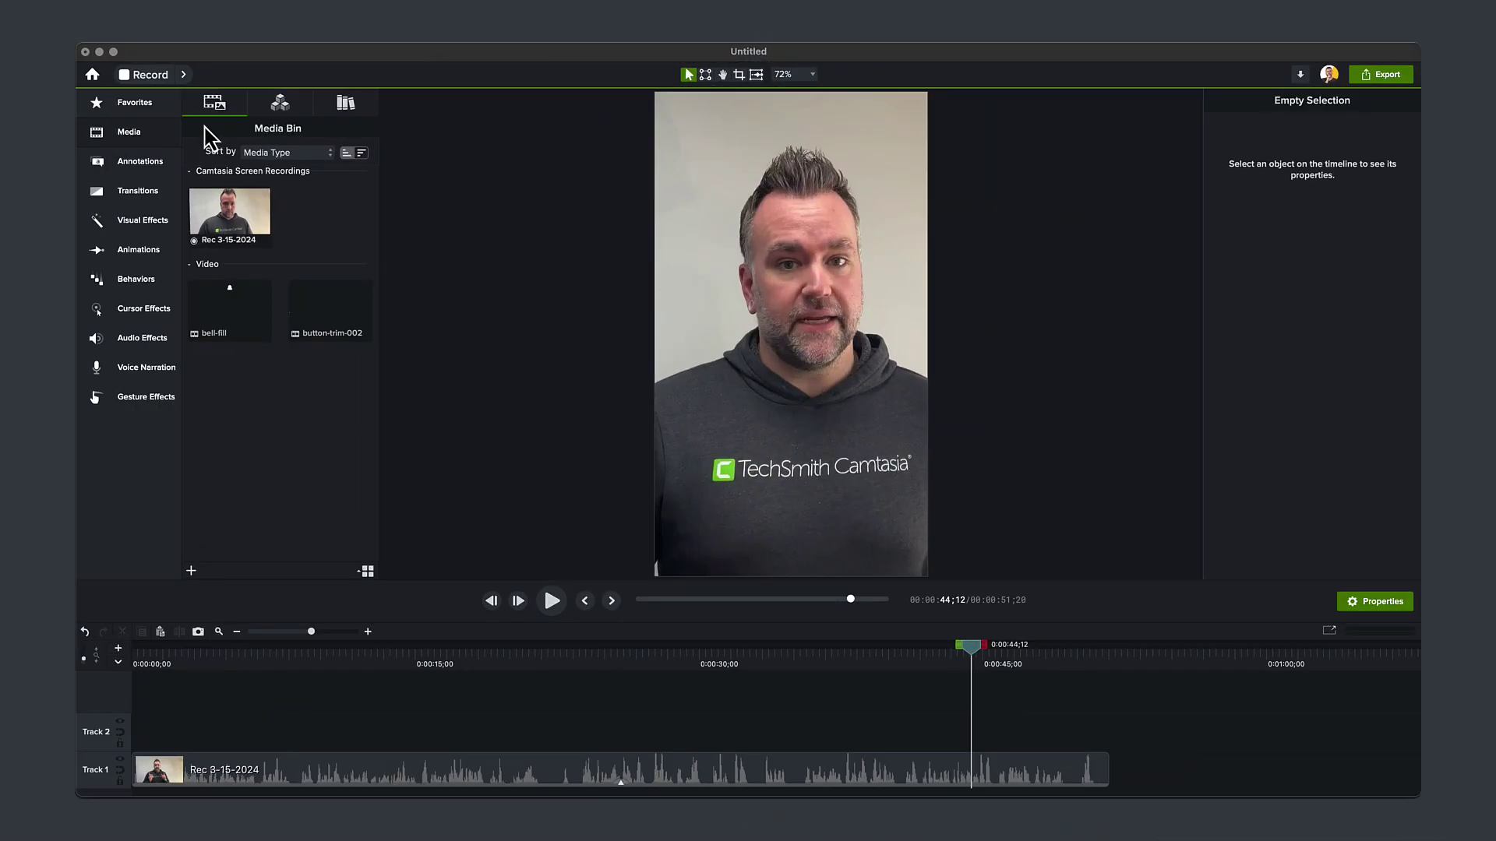
Step: Find the Subscribe Bell asset by searching 'subscribe' and place it on Track 2 near the end
click(265, 107)
click(195, 151)
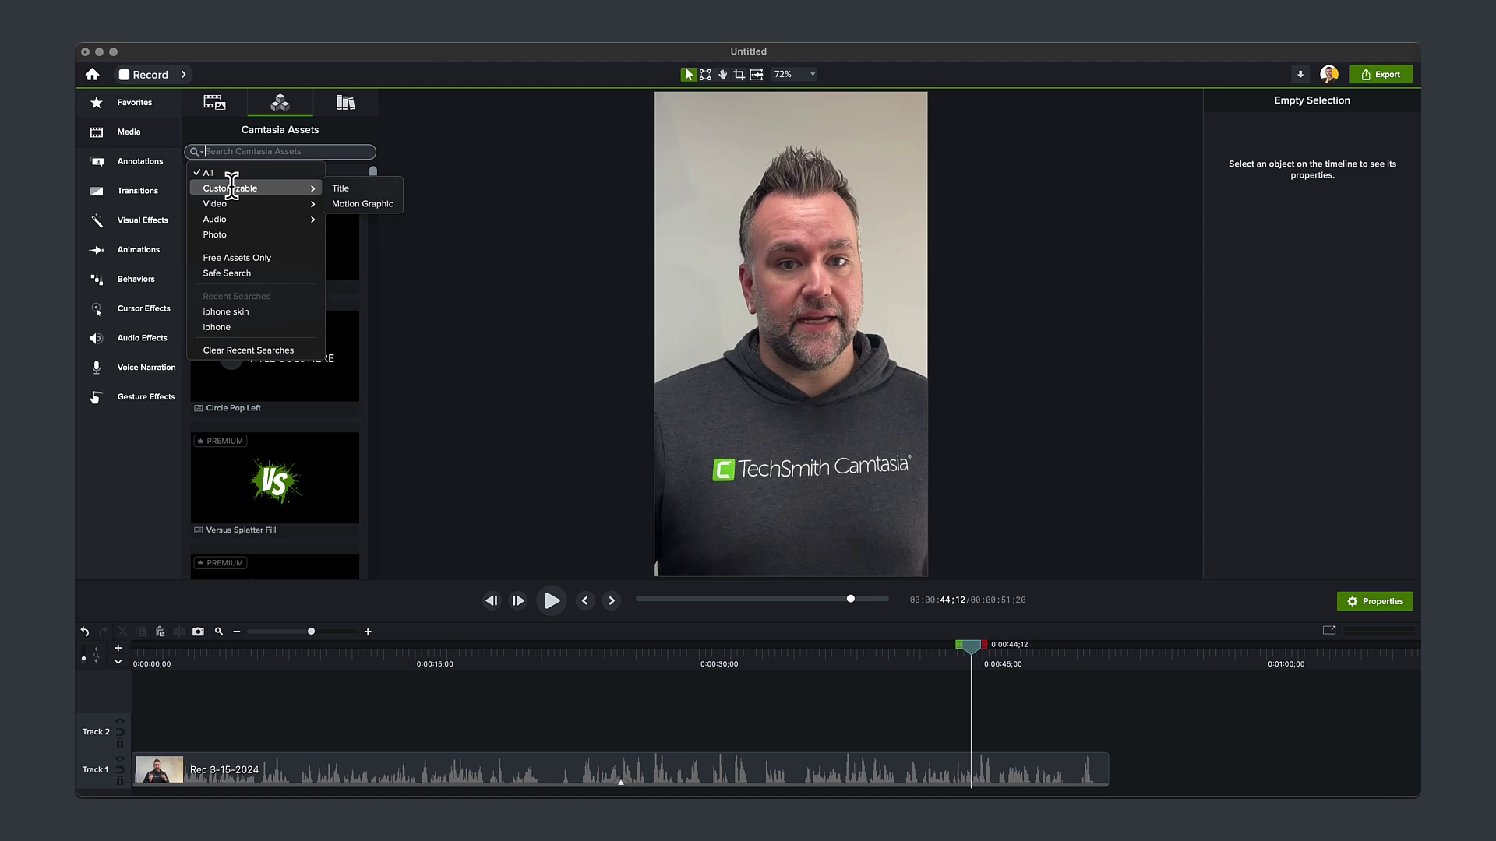
click(357, 195)
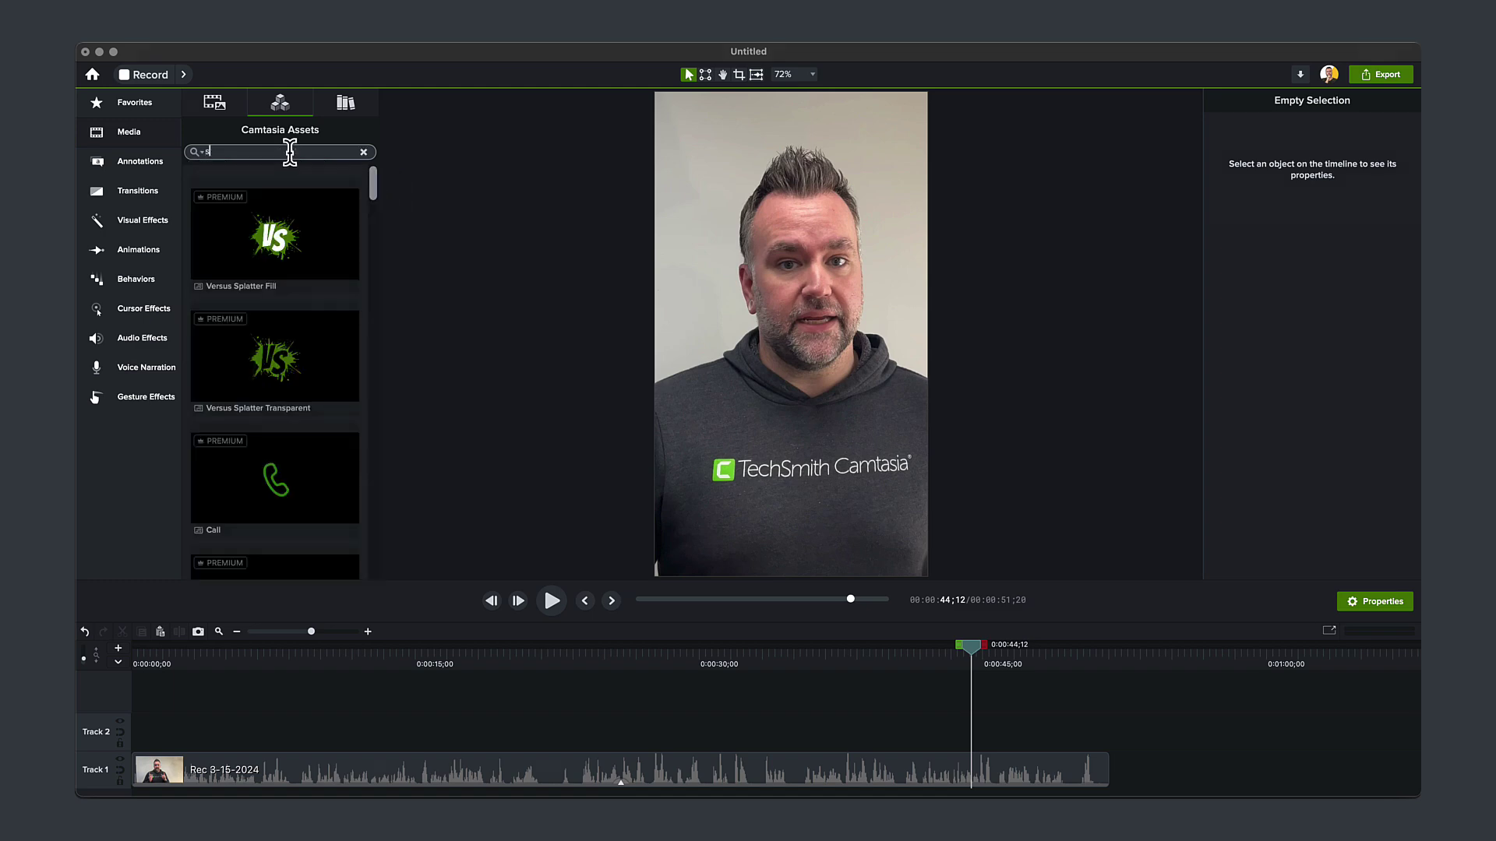
text(subscribe)
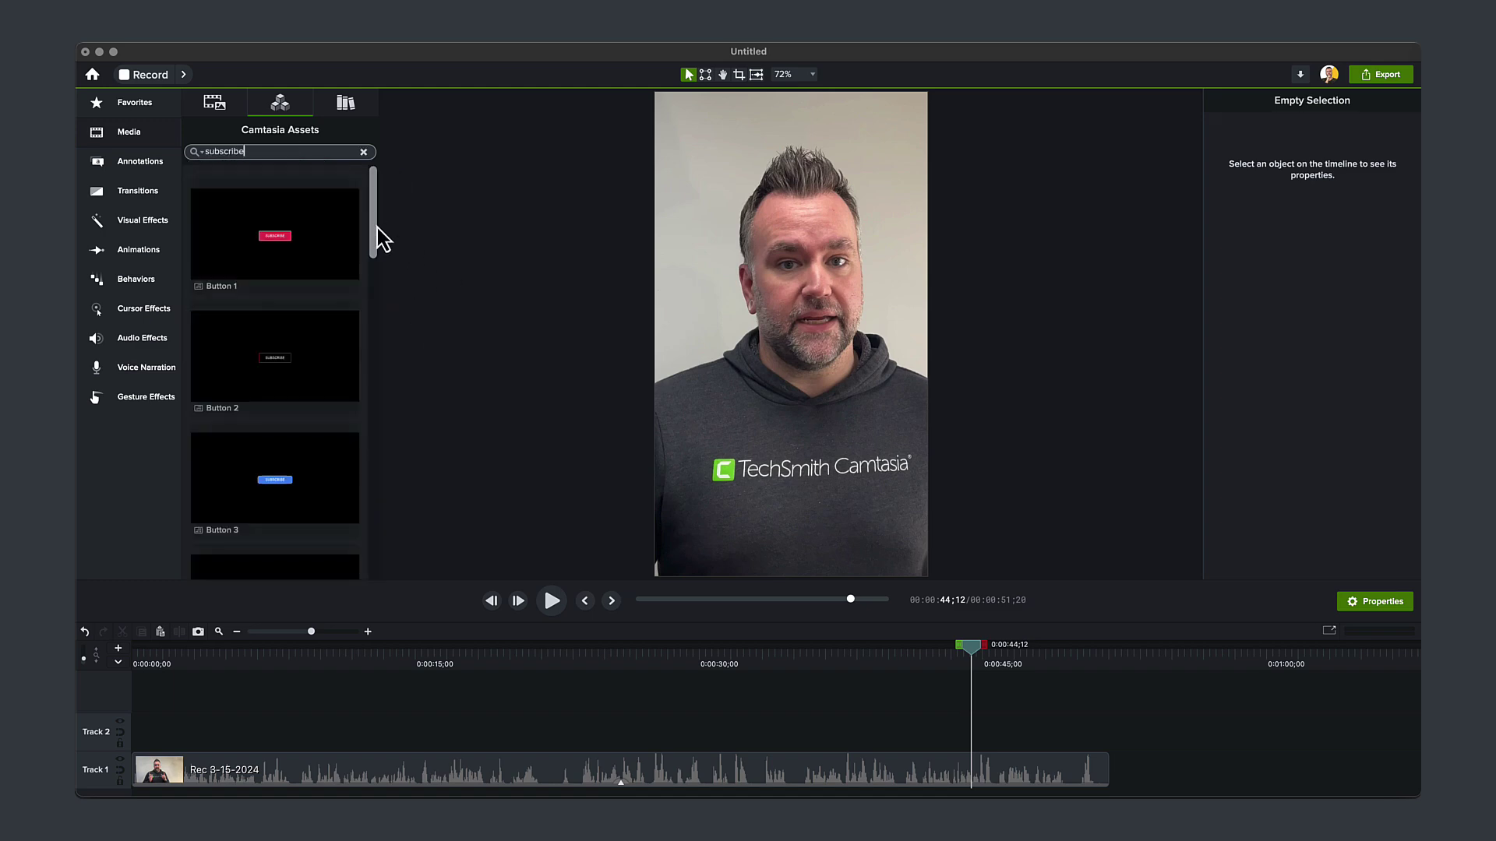
drag(378, 228, 381, 316)
drag(265, 404, 1005, 752)
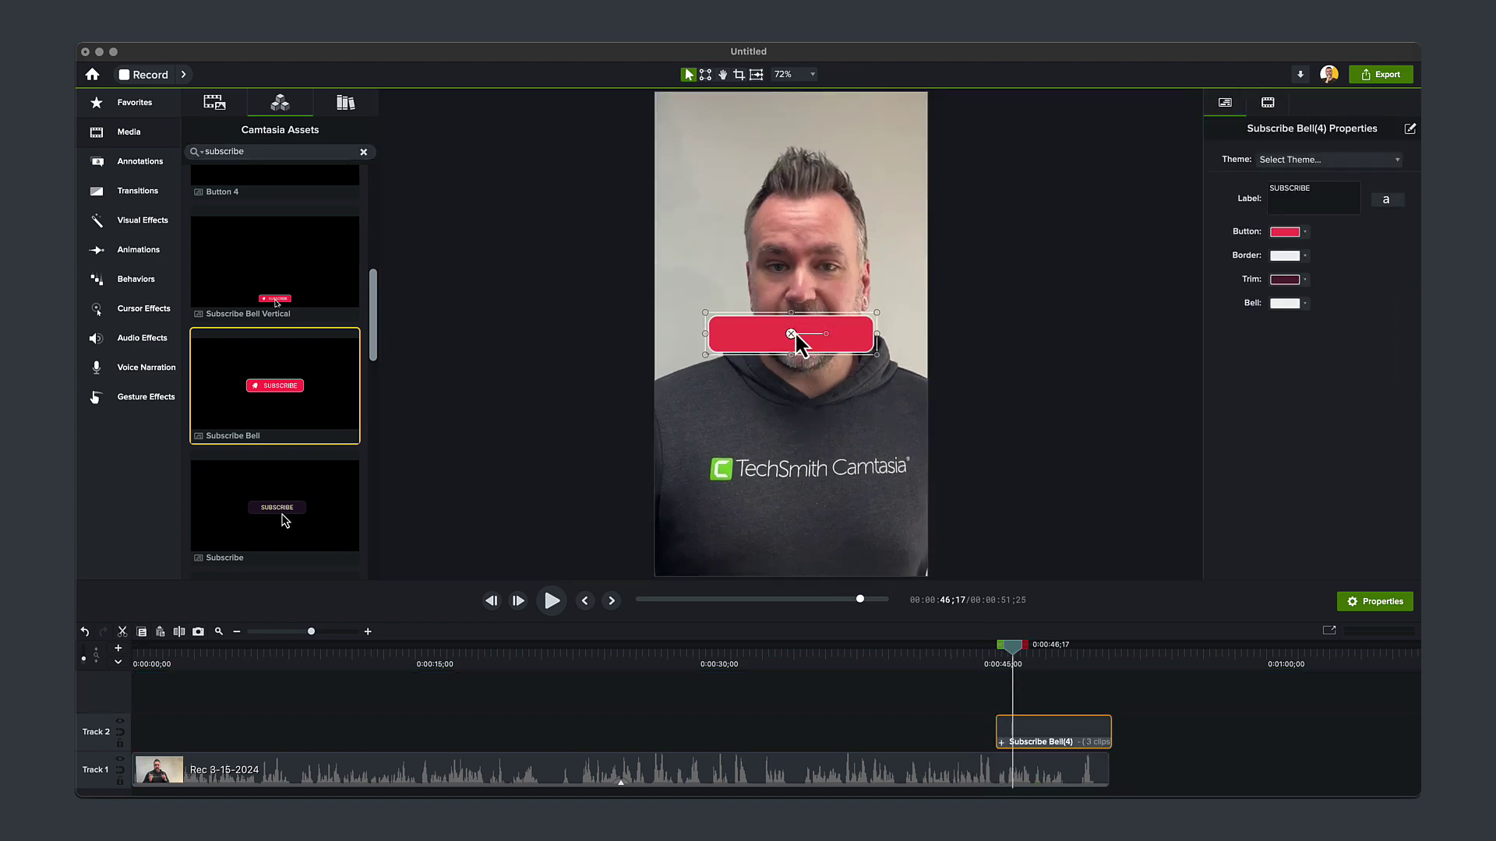
Step: Move the bell just above the logo, preview its animation and bring up its properties
drag(799, 343, 798, 445)
click(991, 658)
key(space)
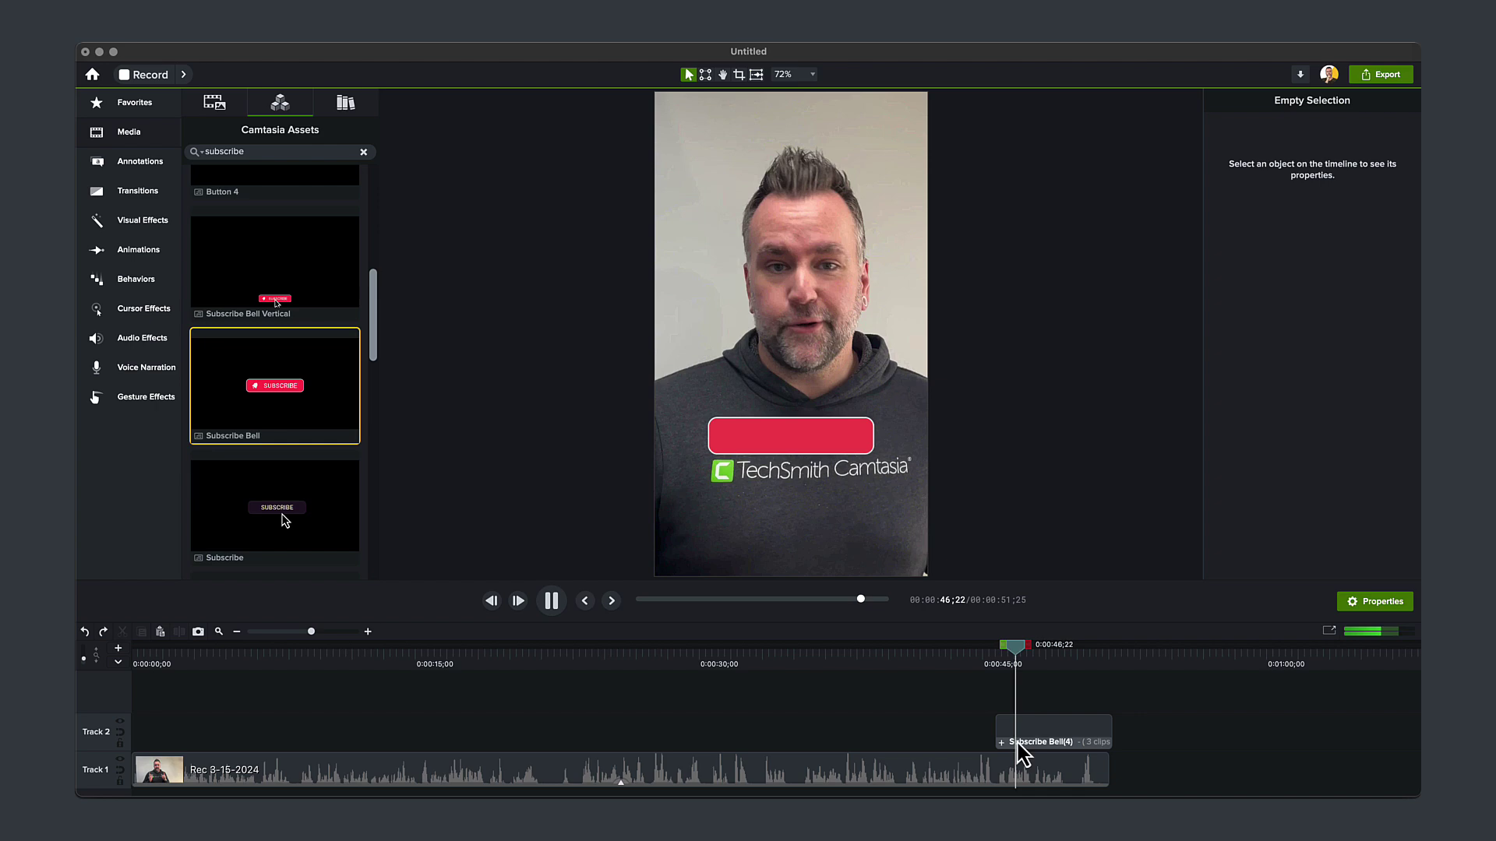
click(1041, 743)
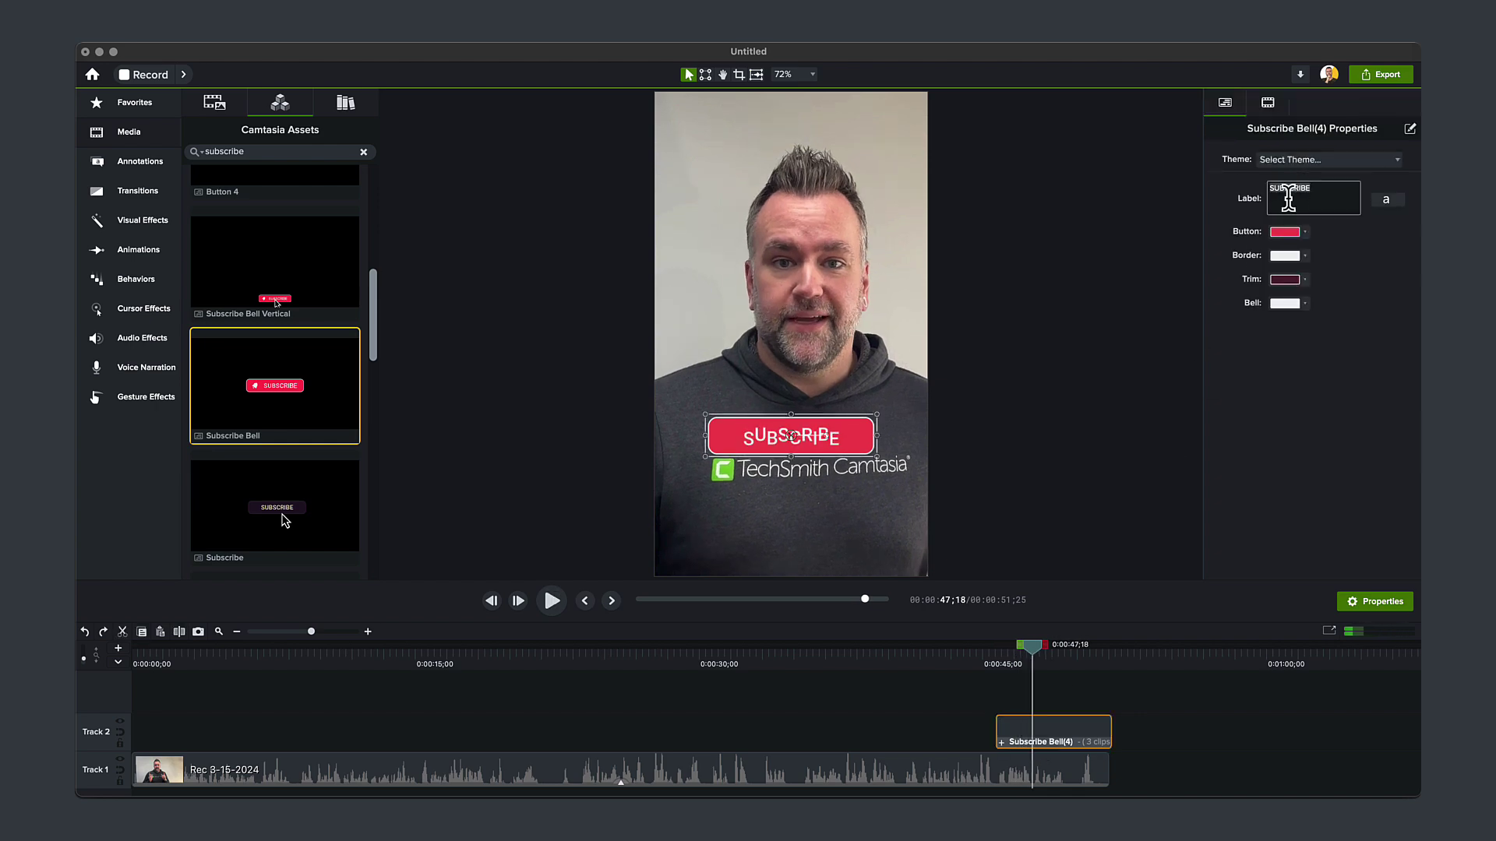
click(1010, 659)
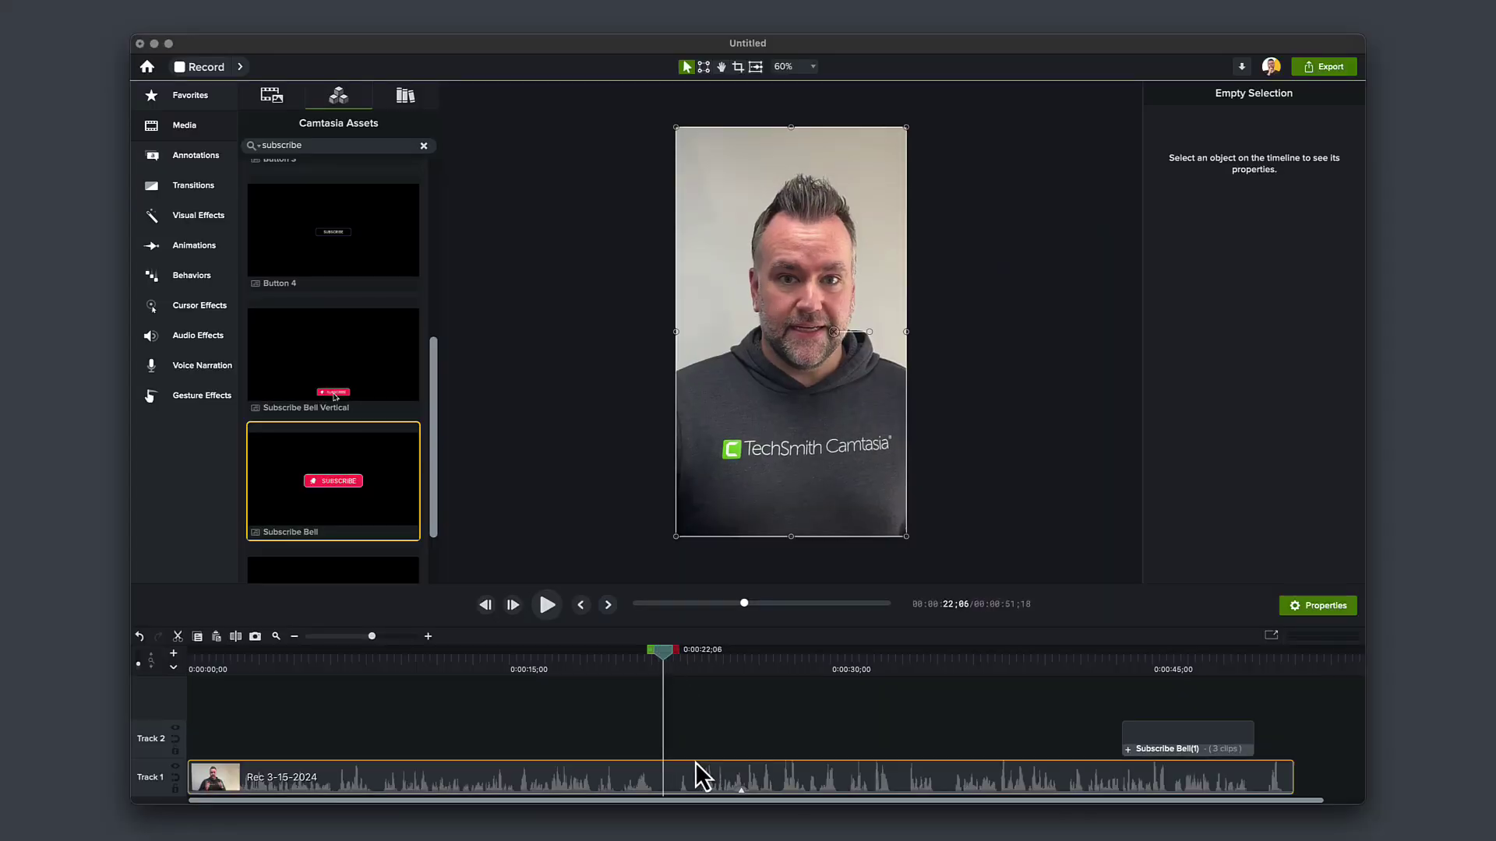
Step: Split the recording at the playhead and at 0:00:23;25, then ripple-delete the short piece
key(s)
click(698, 670)
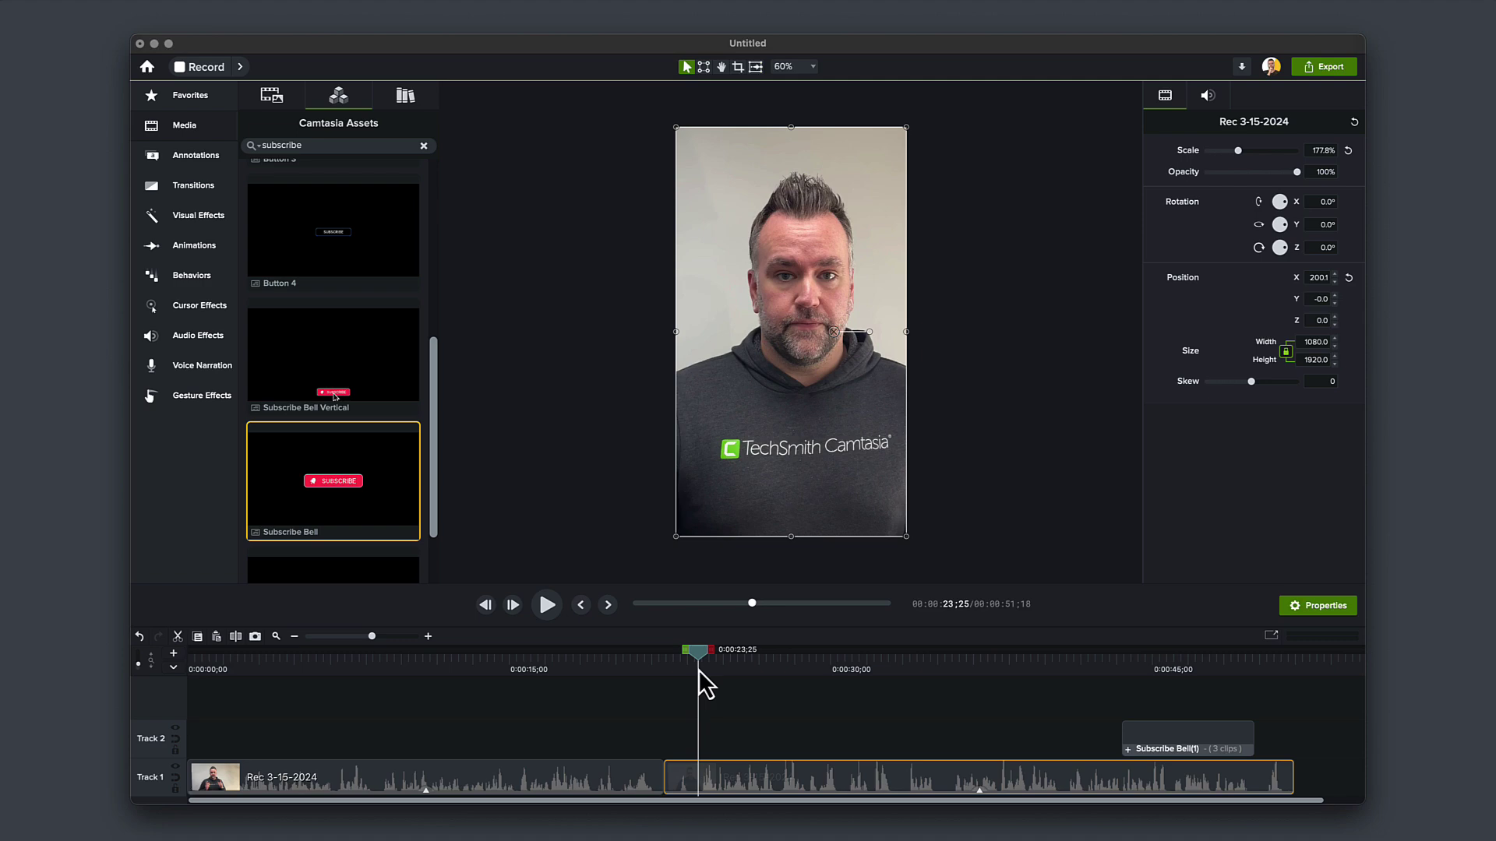
click(233, 639)
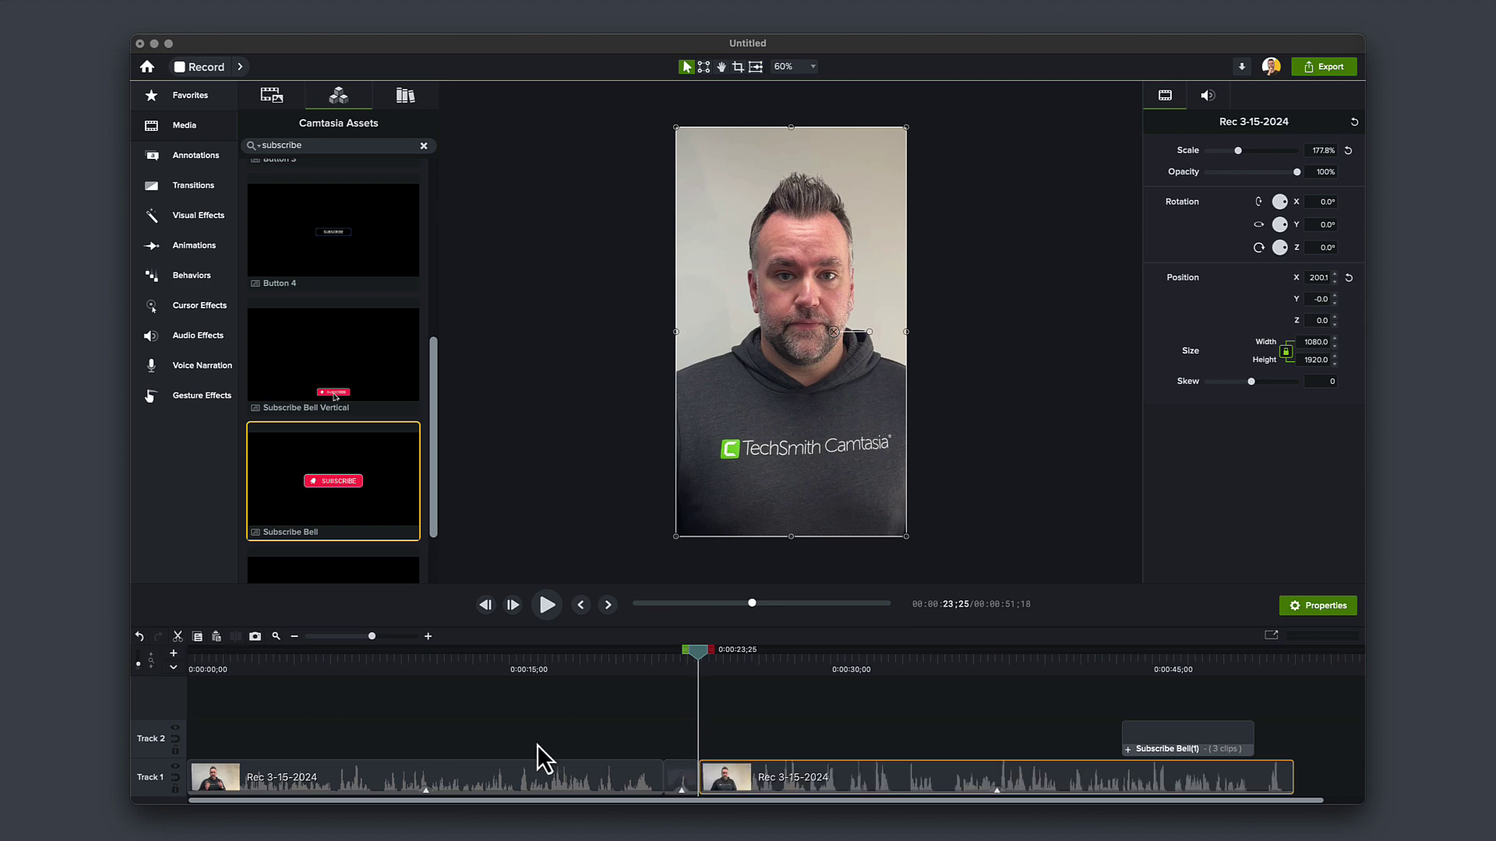
right_click(675, 765)
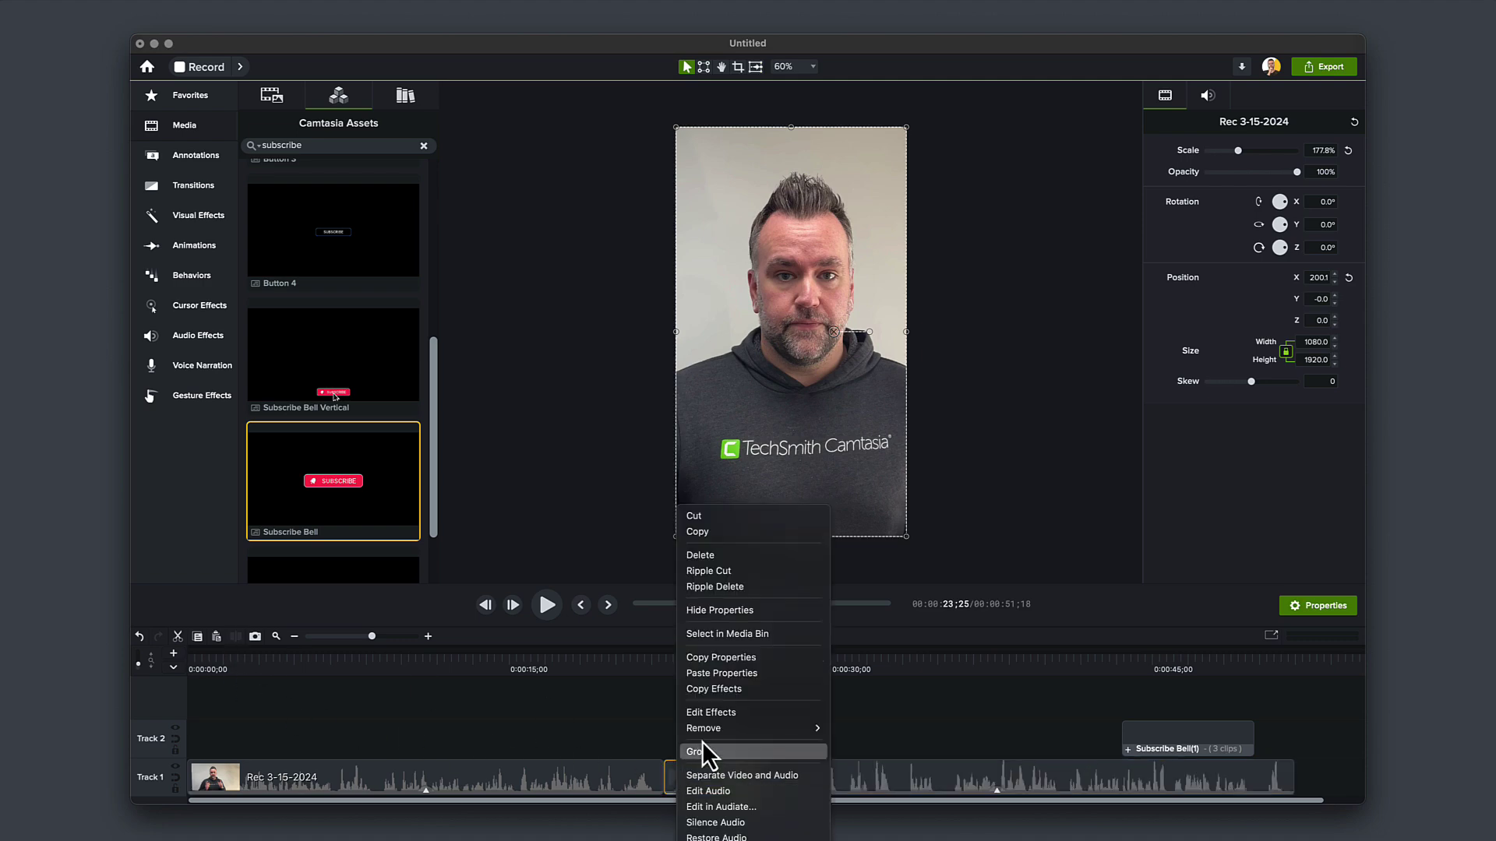
click(745, 587)
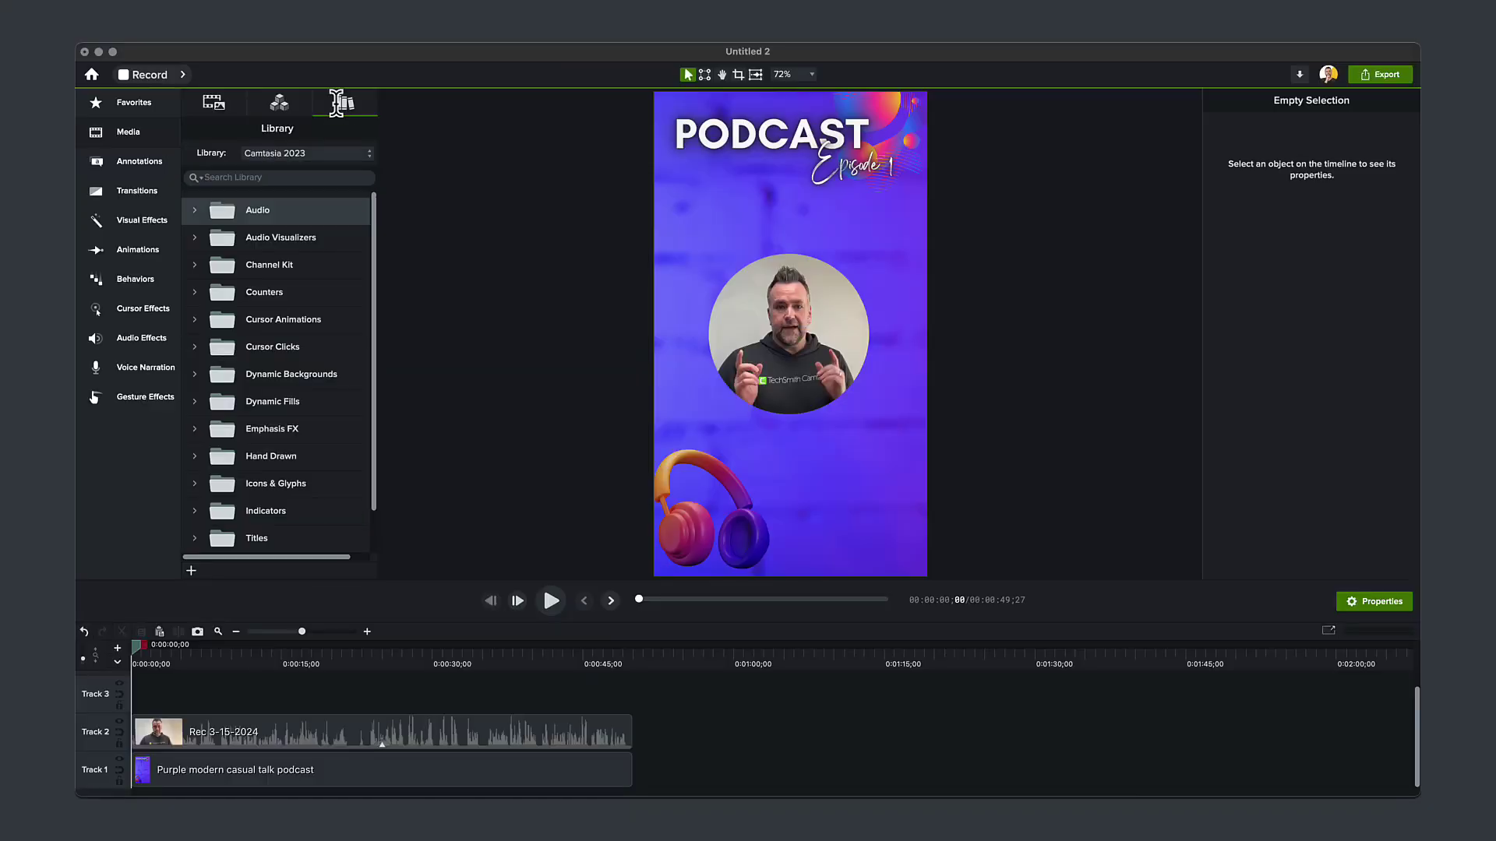
Step: Add the Audio Ring visualizer on Track 3 and trim it to end with the recording
click(194, 238)
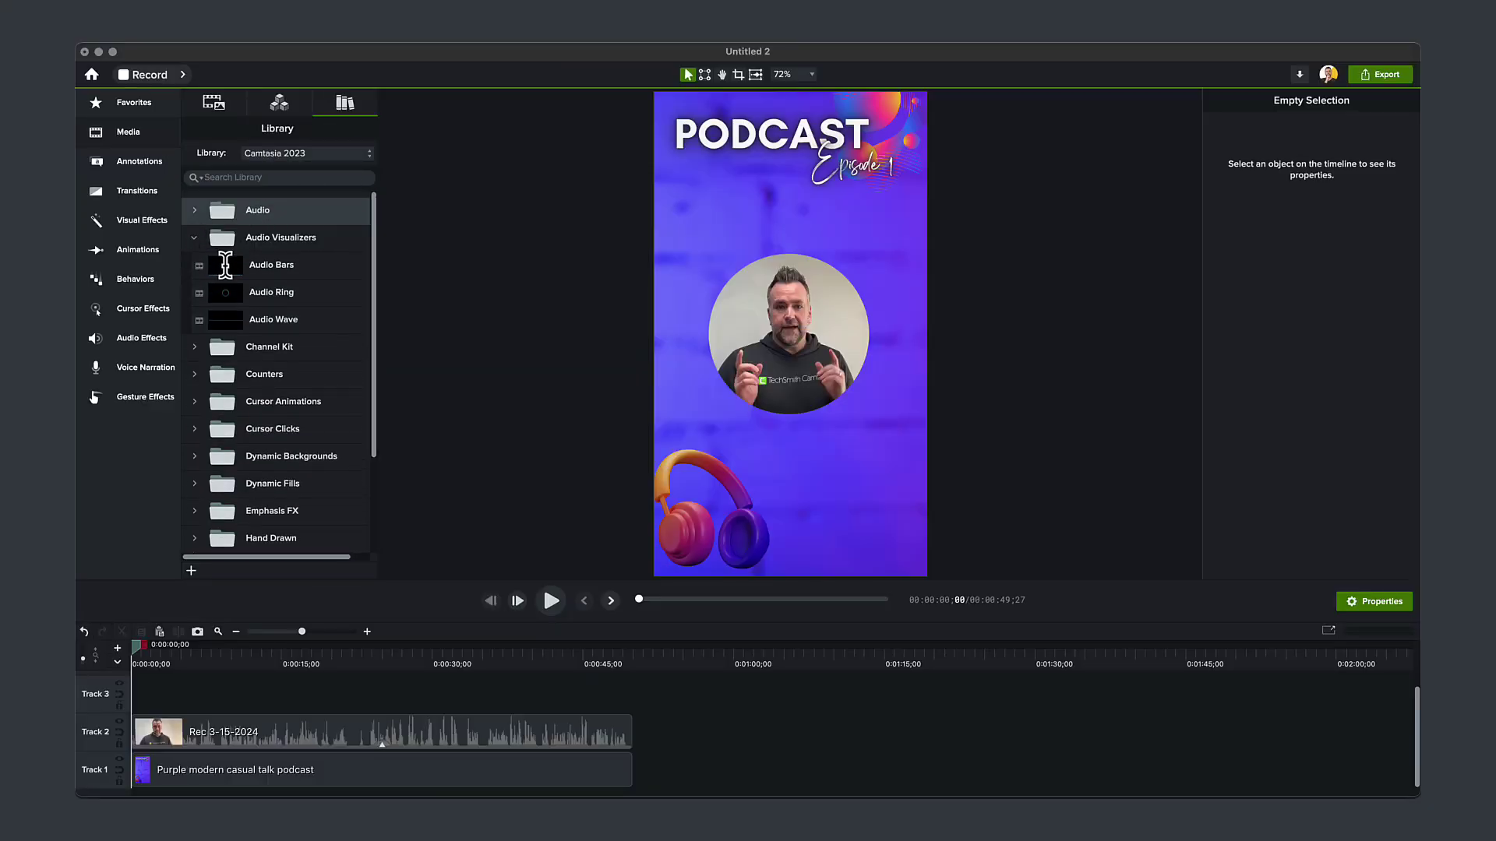
click(240, 293)
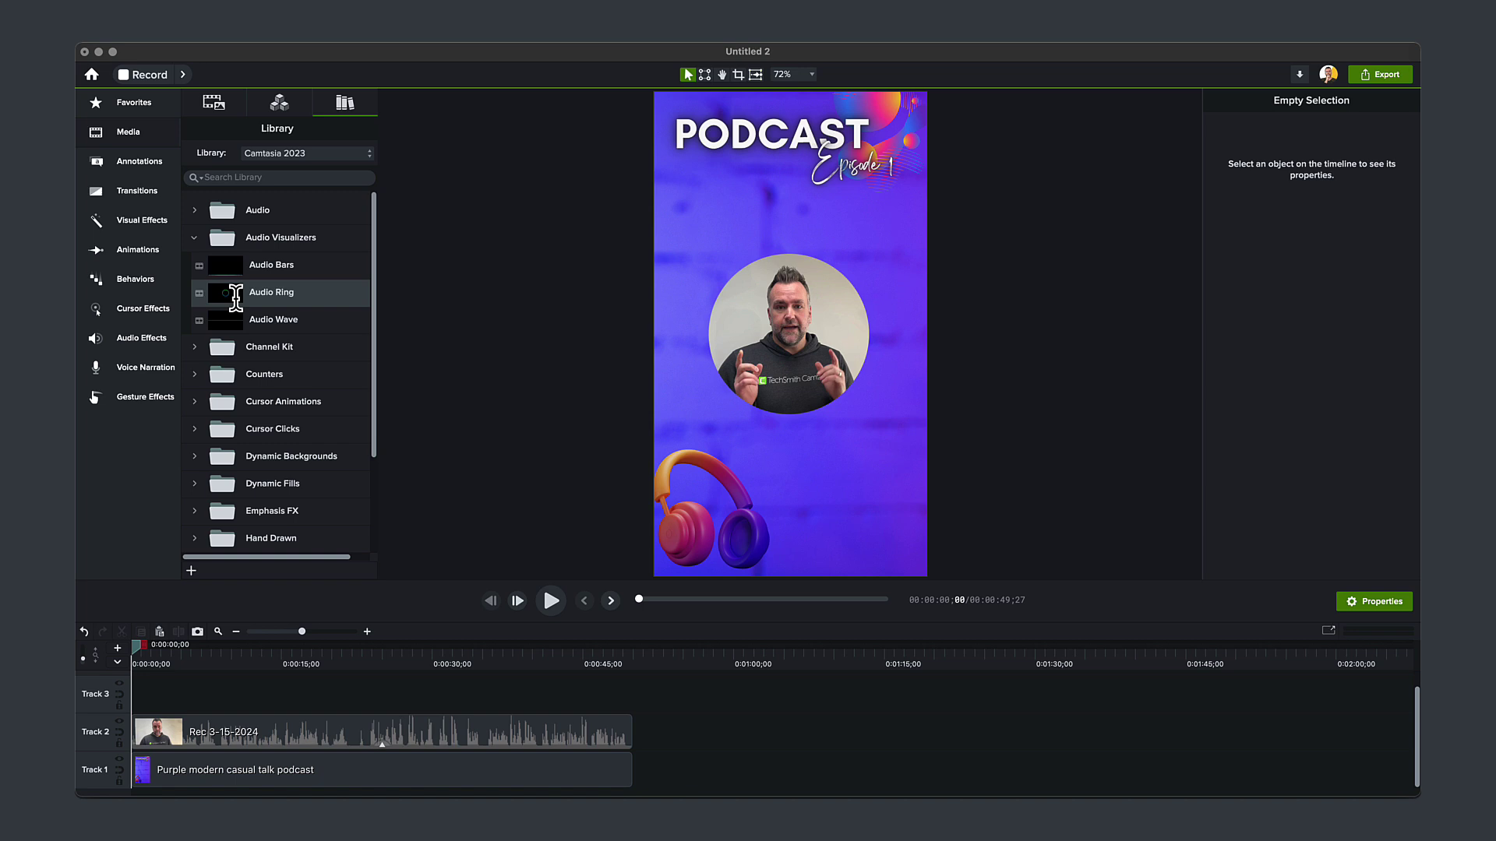
drag(225, 296, 121, 756)
click(760, 704)
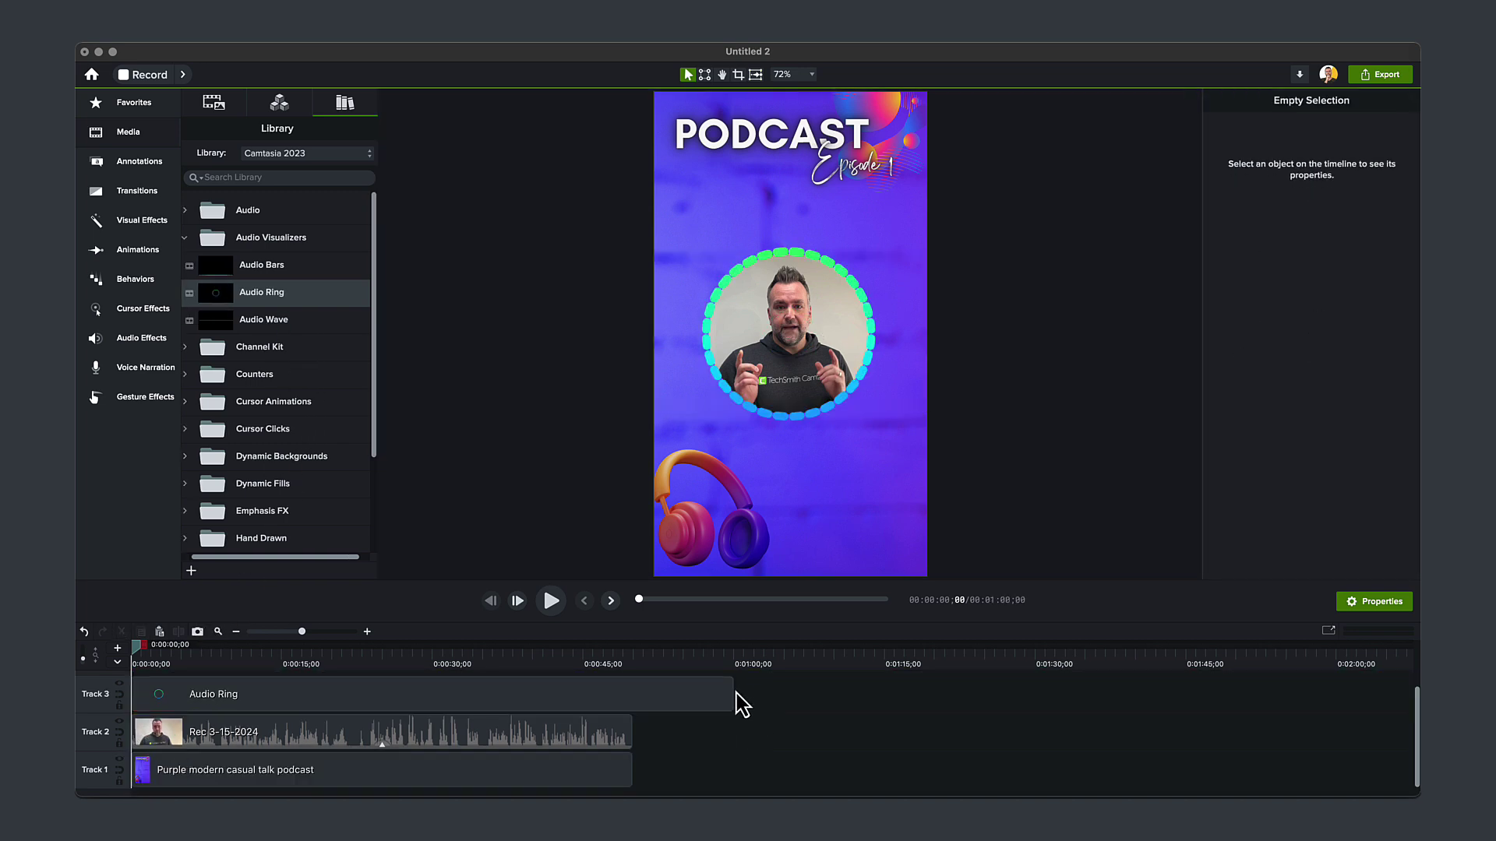
drag(733, 694, 631, 691)
Step: At 0:00:09;26, make the ring bars white and reduce the bar count to 31.12
drag(197, 665, 230, 667)
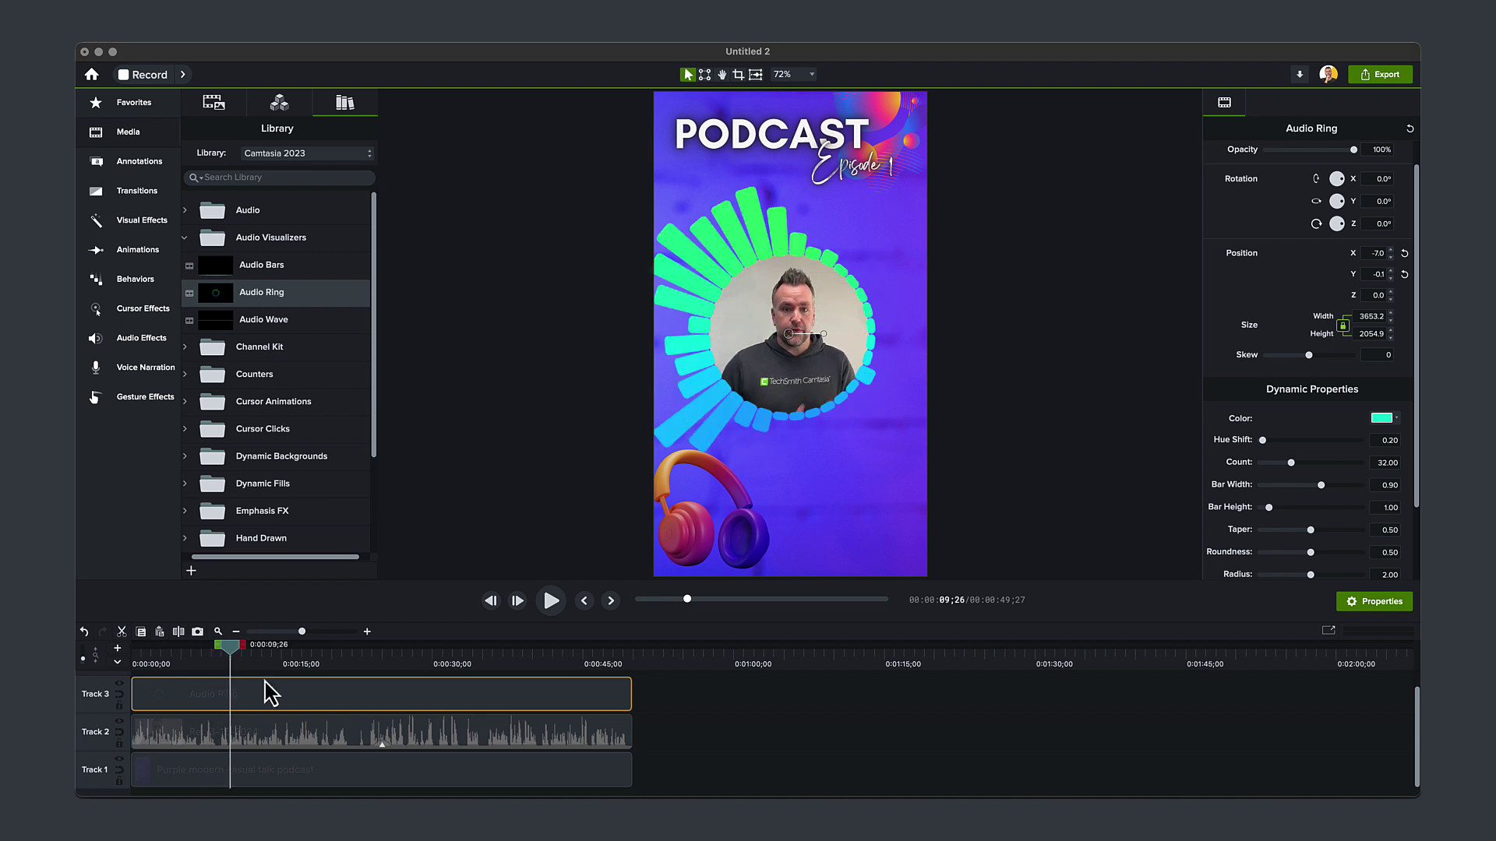
click(1387, 421)
click(1325, 469)
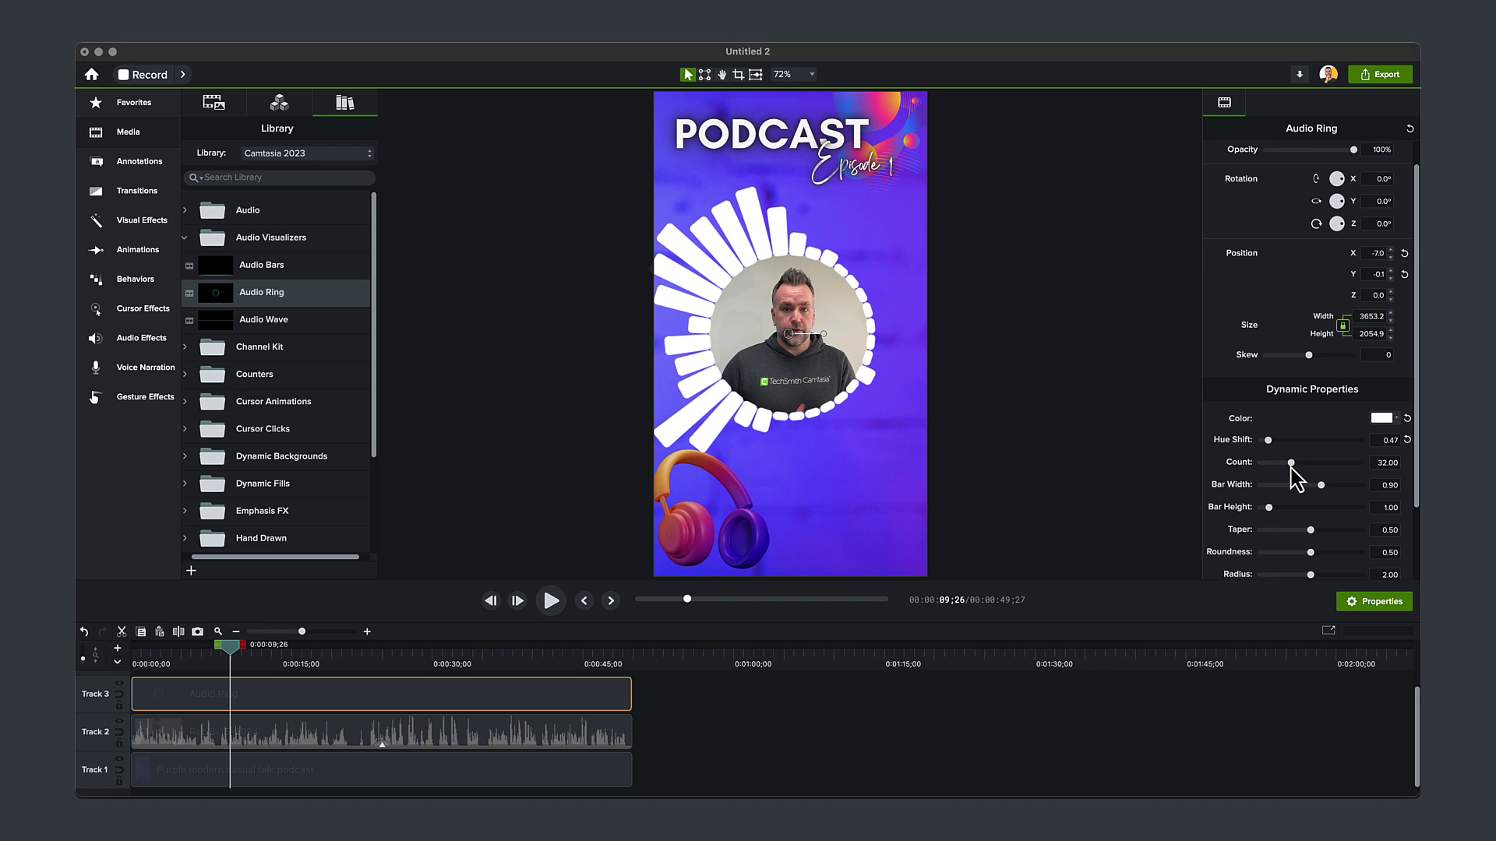
mouse_move(1291, 465)
mouse_down()
mouse_move(1316, 485)
mouse_move(1279, 486)
mouse_move(1336, 485)
mouse_move(1263, 507)
mouse_up()
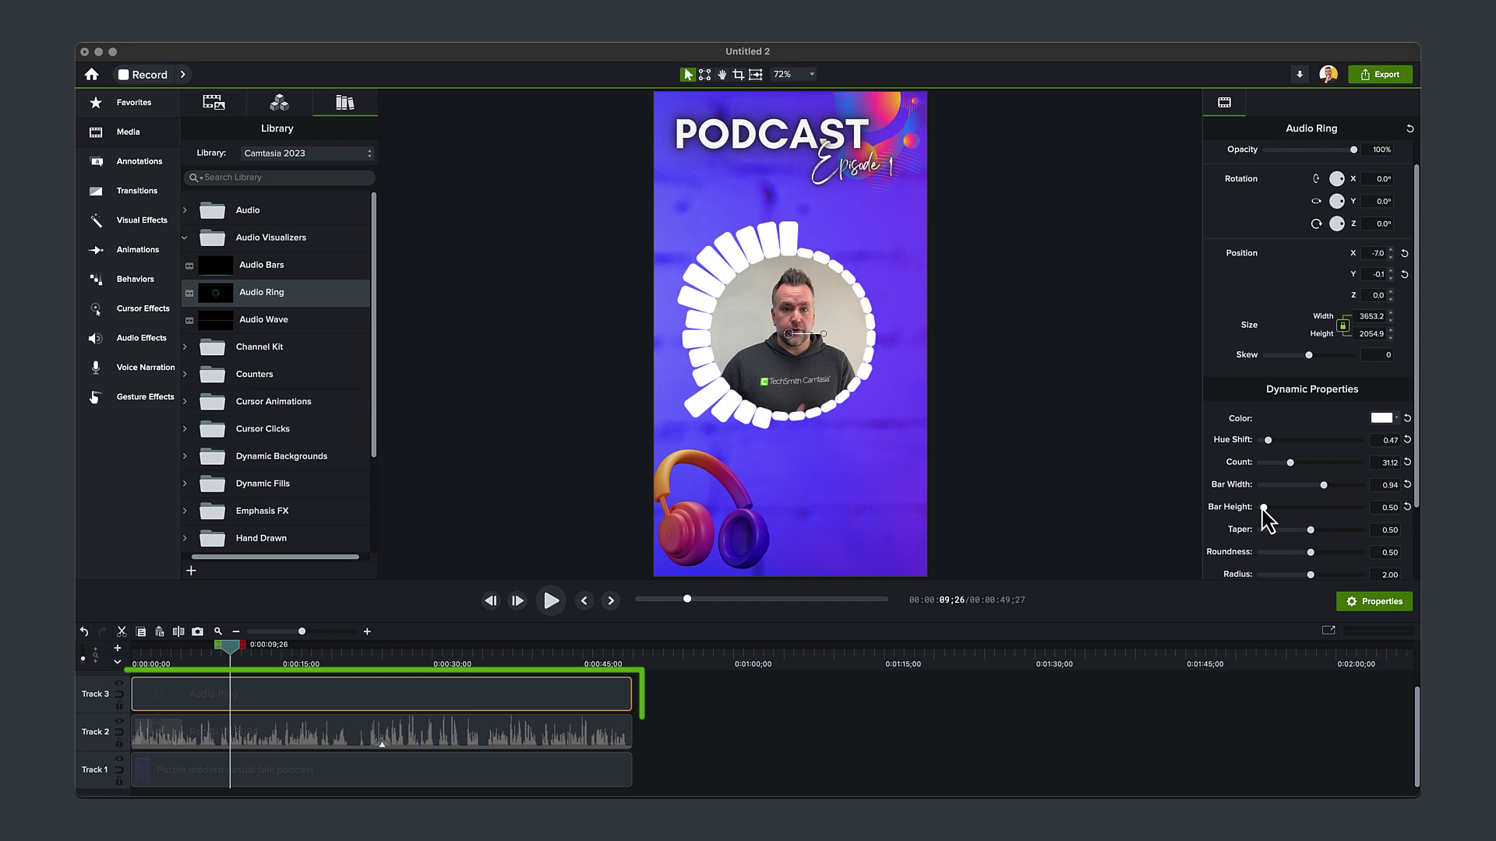